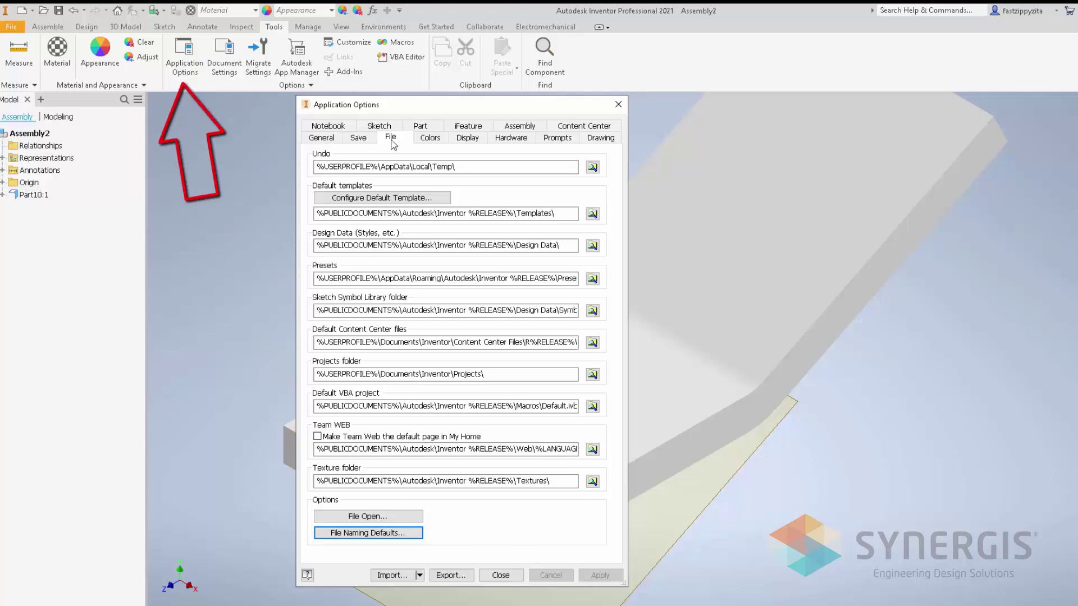
Step: Display the Mirror & Copy naming patterns in File Naming Defaults, showing the _MIR and _CPY suffixes
click(366, 533)
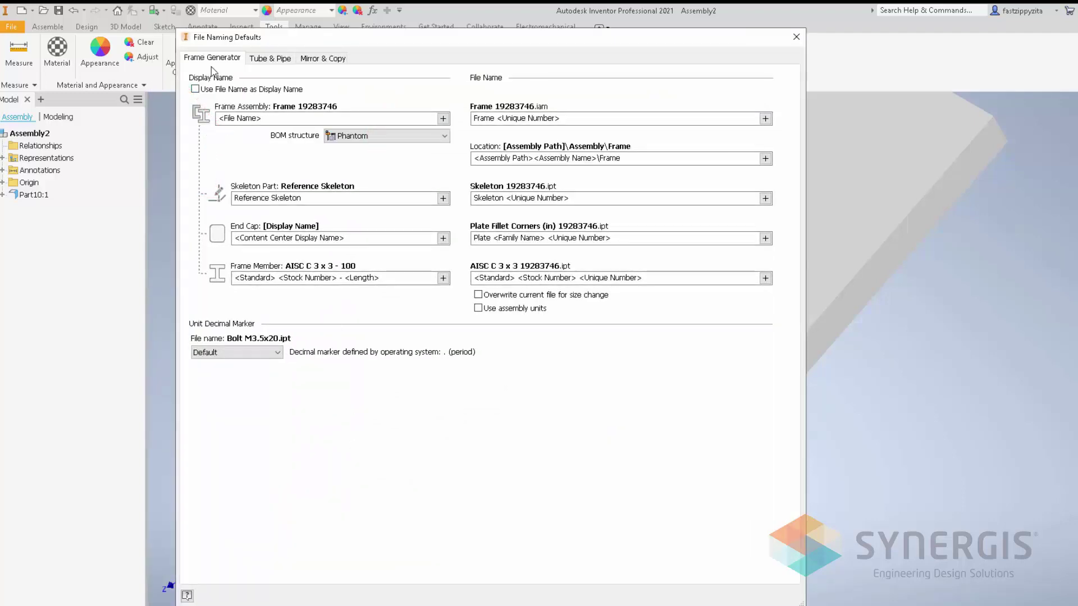
click(323, 61)
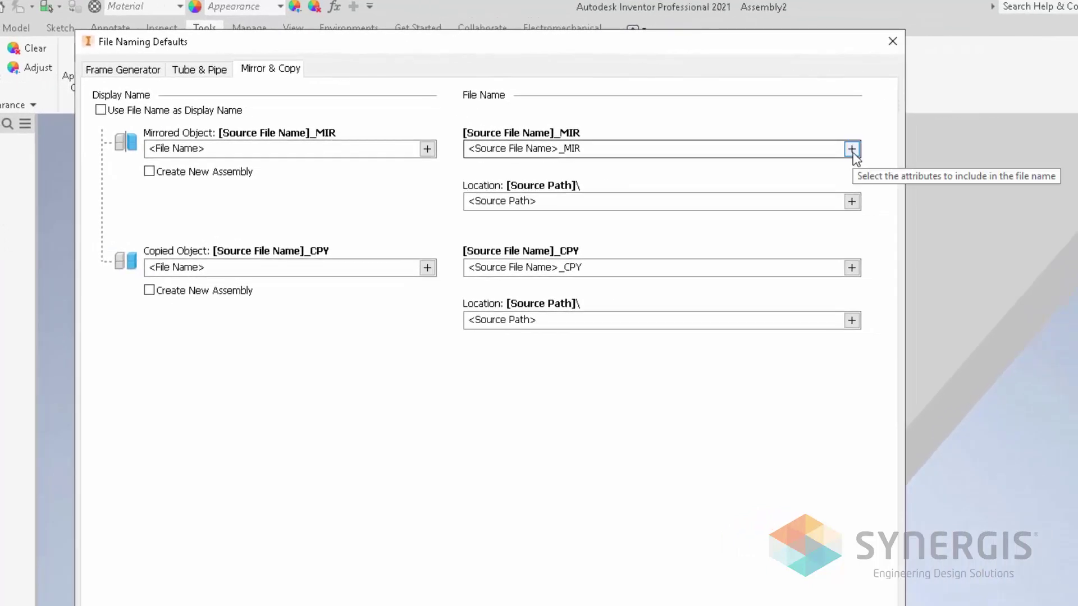
Step: Review the attribute and location options for _MIR mirrored files, then go back to Frame Generator naming
click(852, 150)
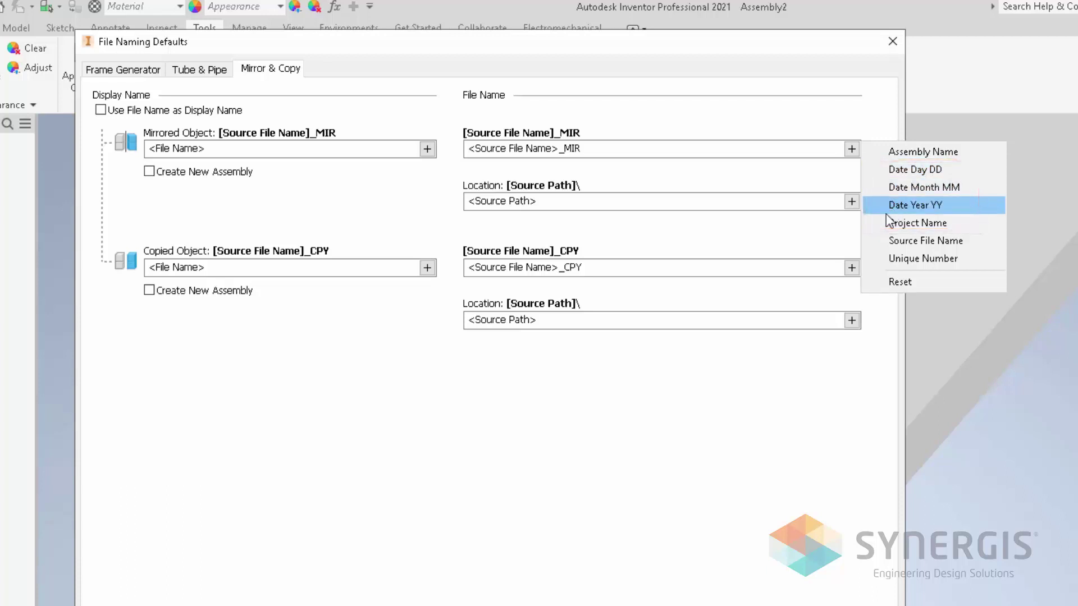
click(736, 245)
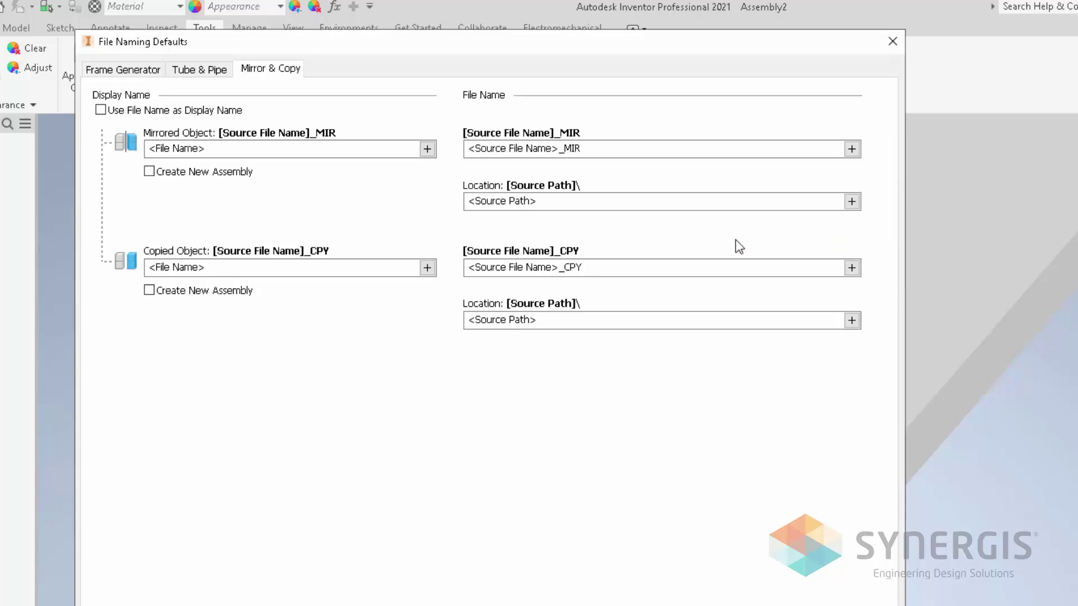
click(852, 202)
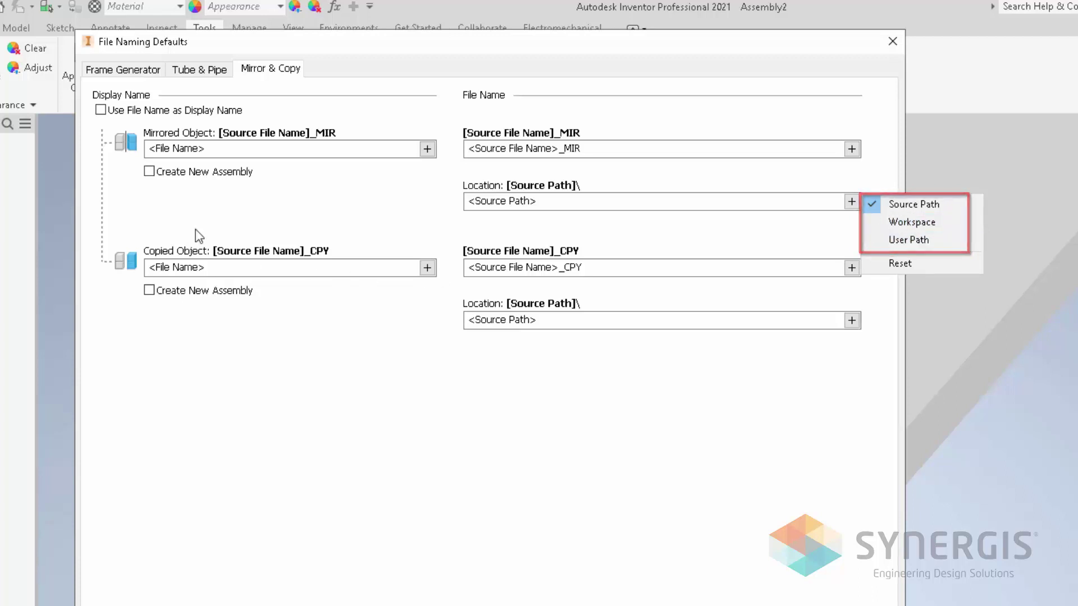
click(135, 73)
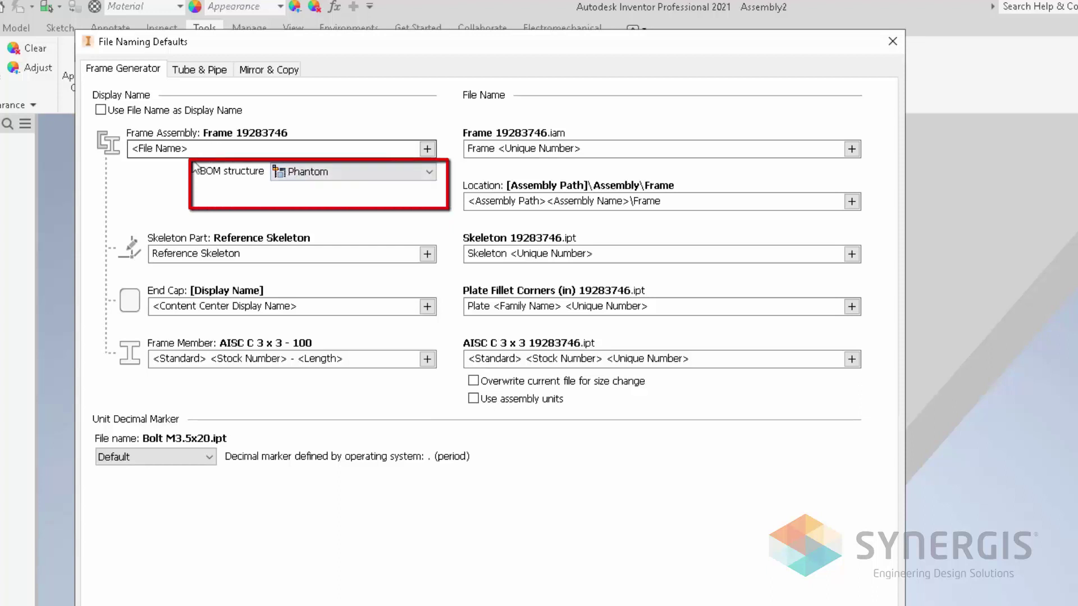
Step: Check the attributes available for the Frame file name, then show the Tube & Pipe naming patterns
click(852, 149)
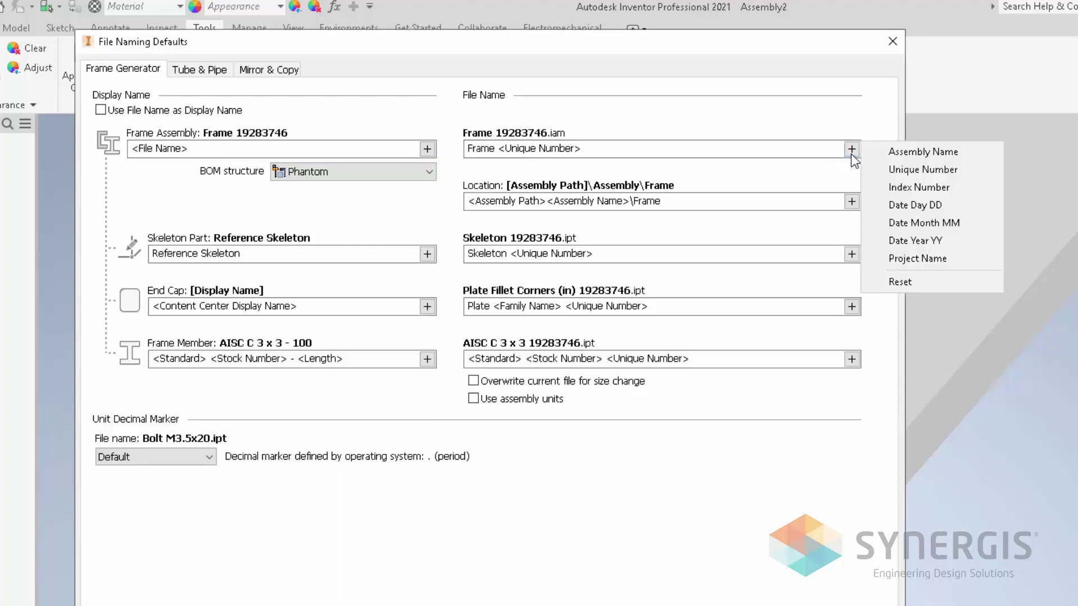
click(780, 181)
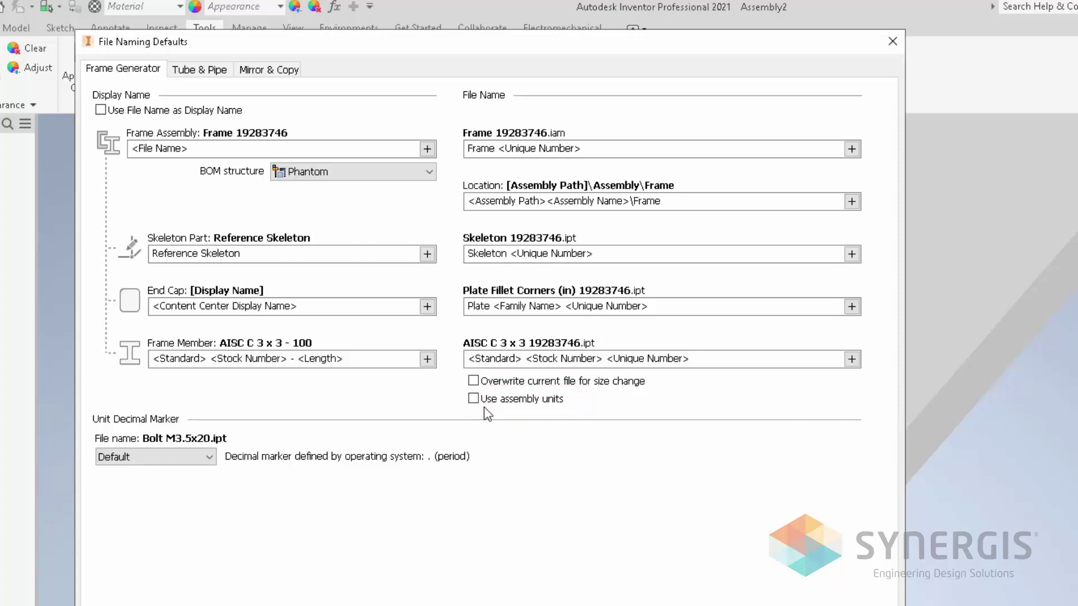
click(206, 70)
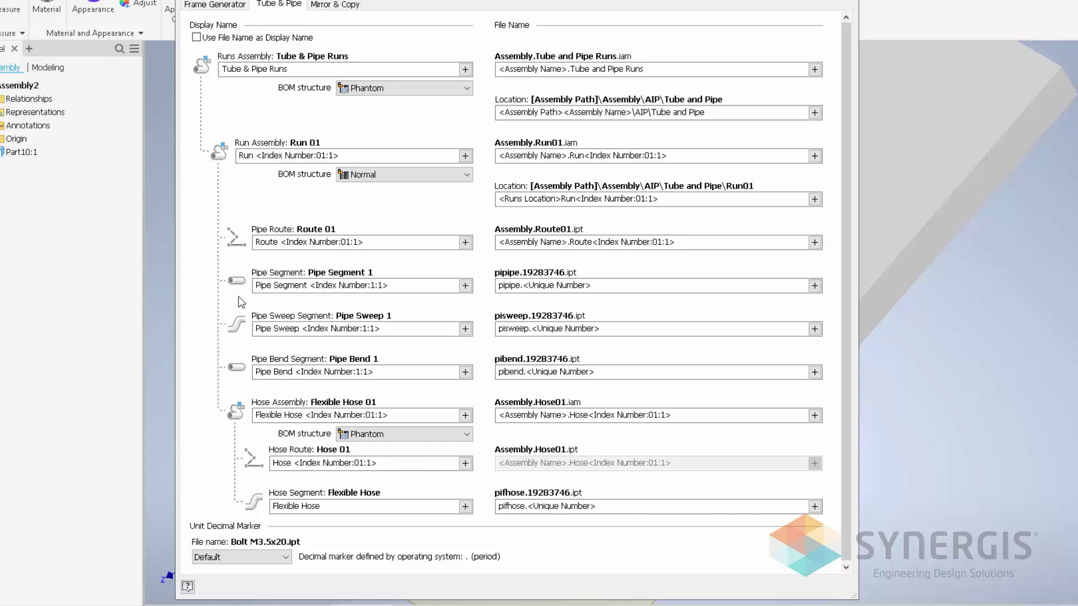
Step: Browse the attribute and location options for the Tube and Pipe Runs assembly without changing anything
click(815, 71)
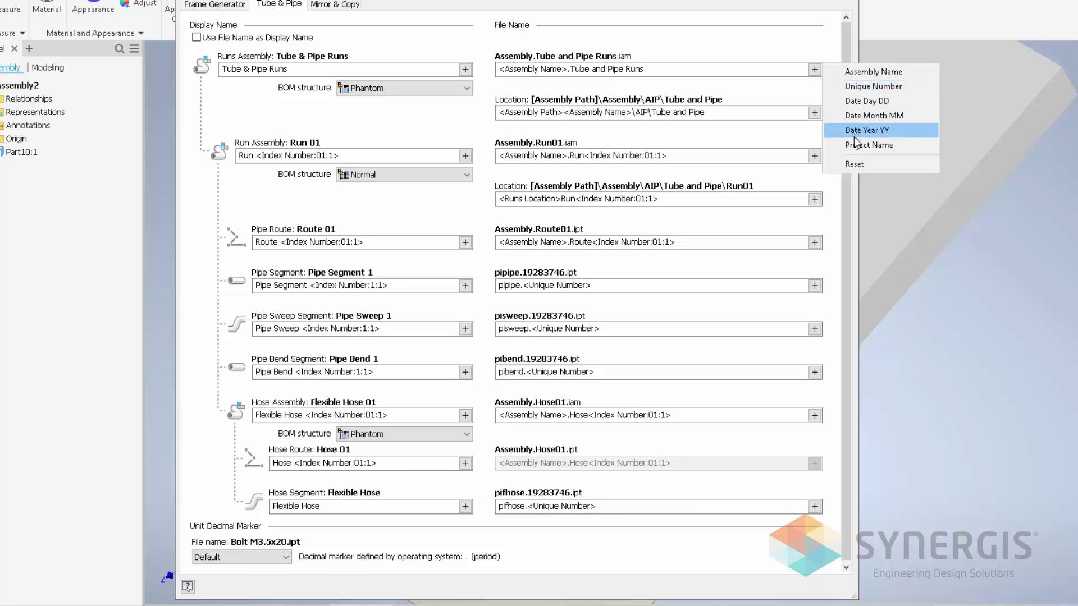
click(814, 114)
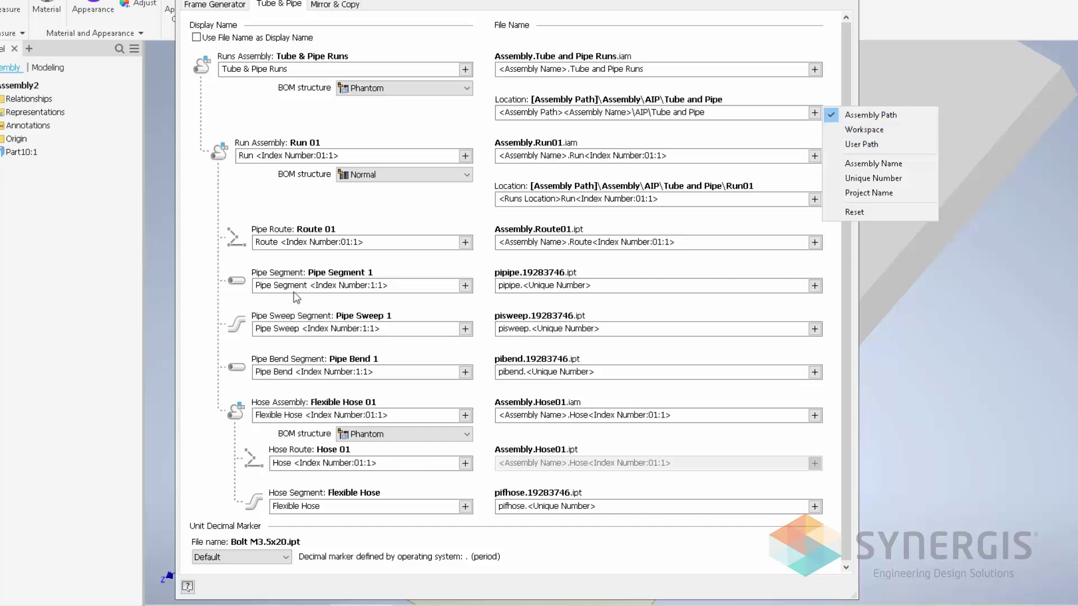
click(311, 217)
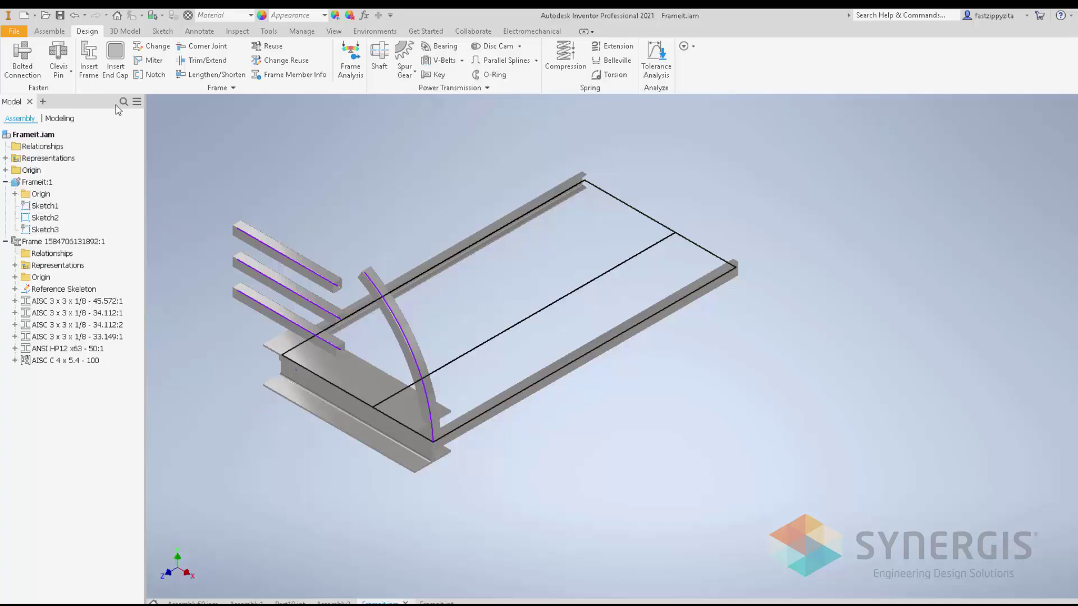
Step: Start and cancel Insert Frame, Change, Reuse and Trim/Extend in turn, ending on Lengthen/Shorten
click(89, 67)
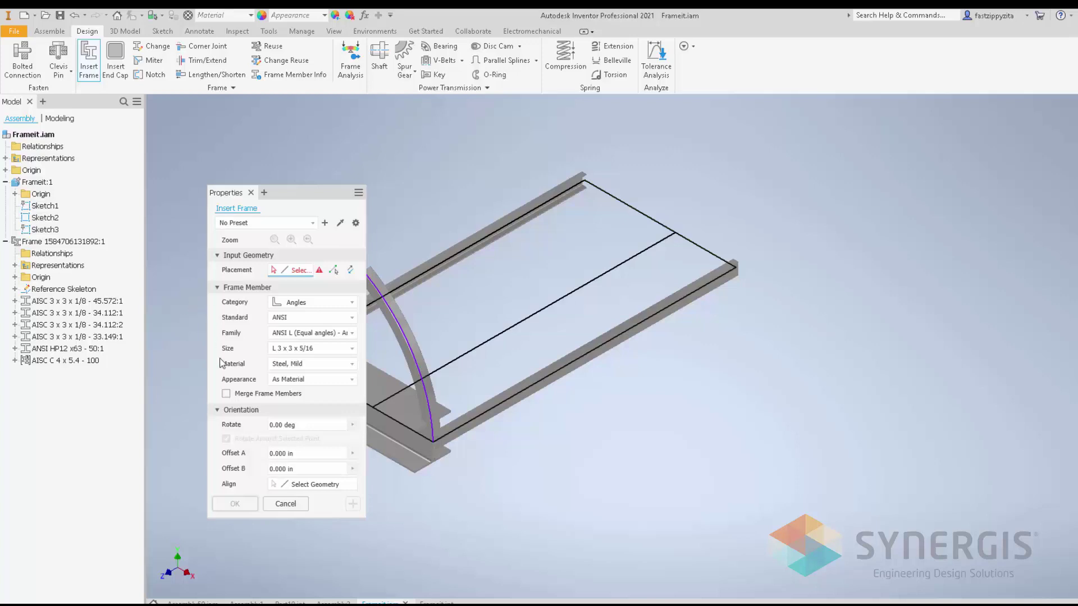
click(285, 505)
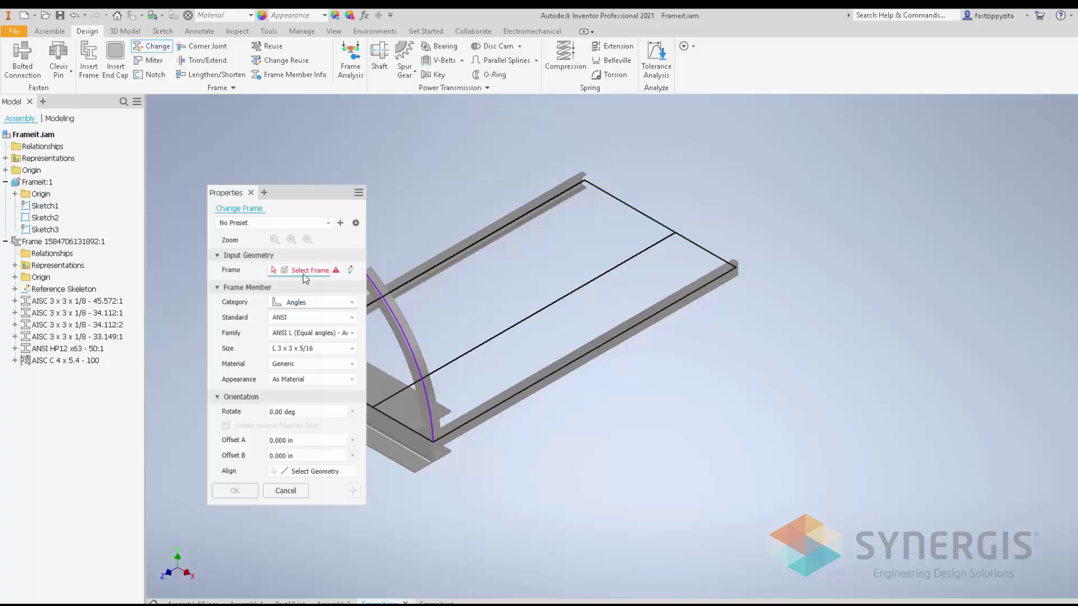
click(285, 490)
click(274, 47)
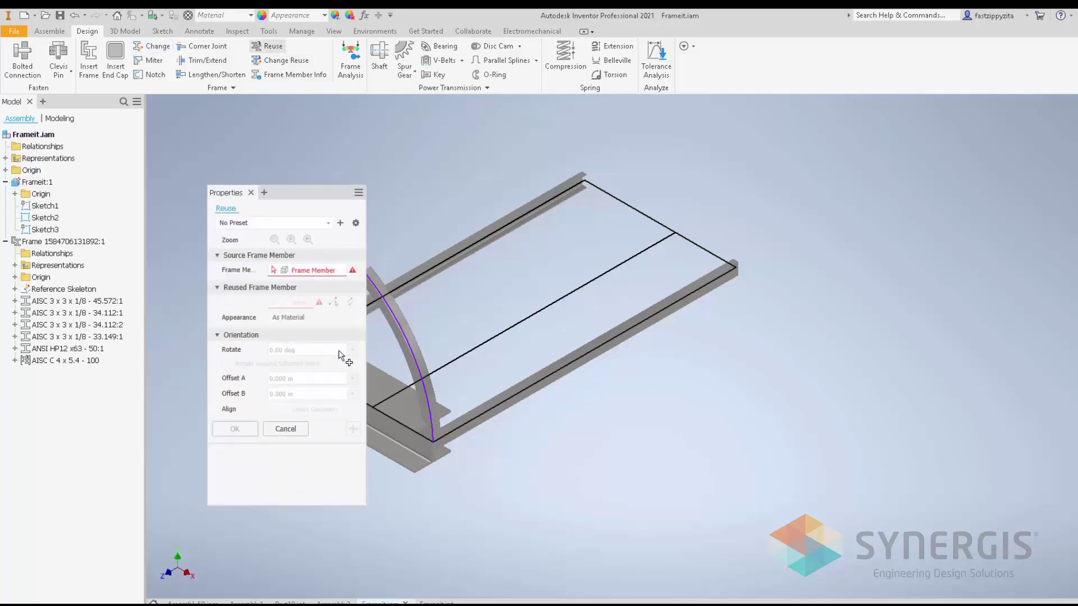
click(285, 429)
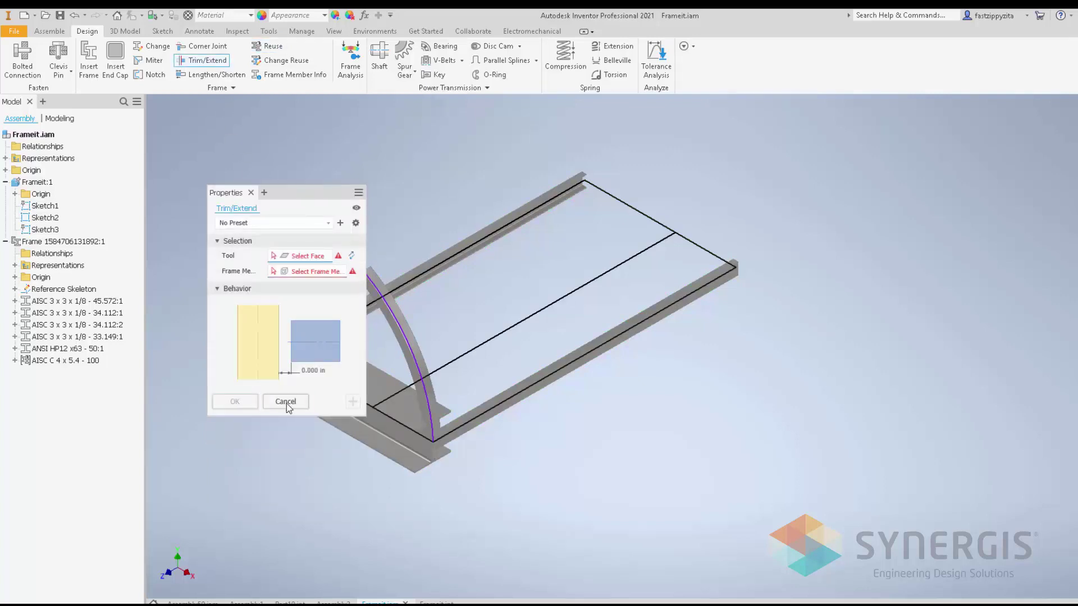
click(286, 402)
click(213, 74)
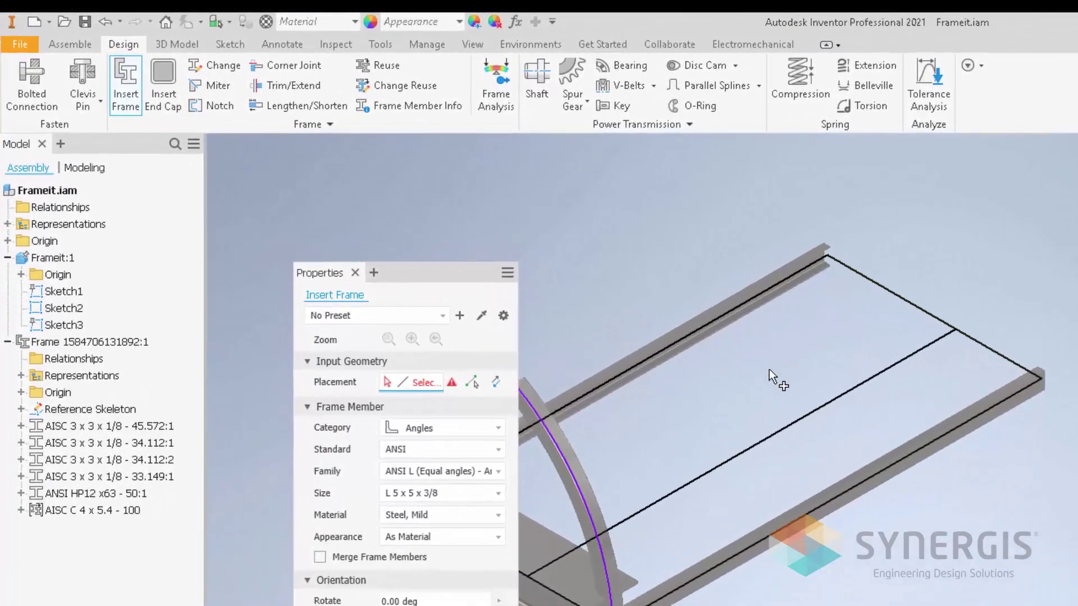
click(866, 276)
click(890, 288)
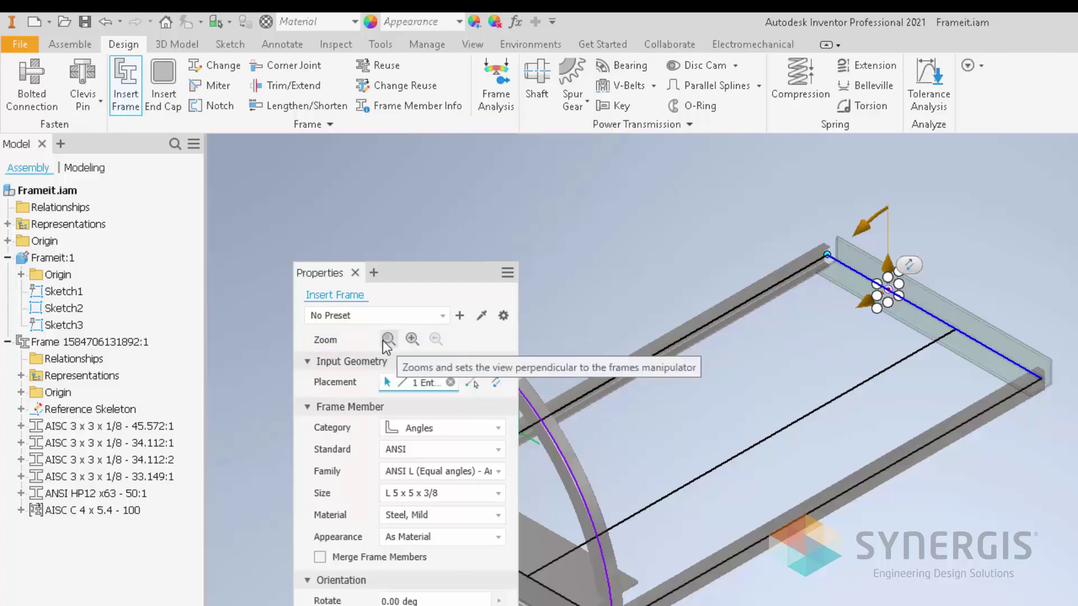
click(413, 339)
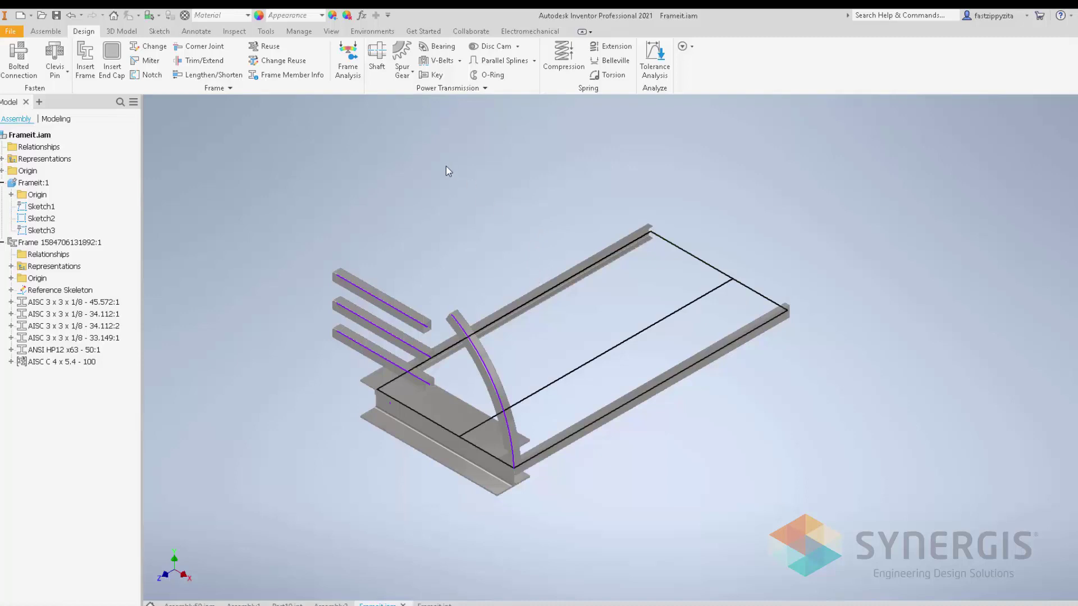
Step: Reuse the C 4 x 5.4 channel rail as a new member along the middle sketch line
click(270, 47)
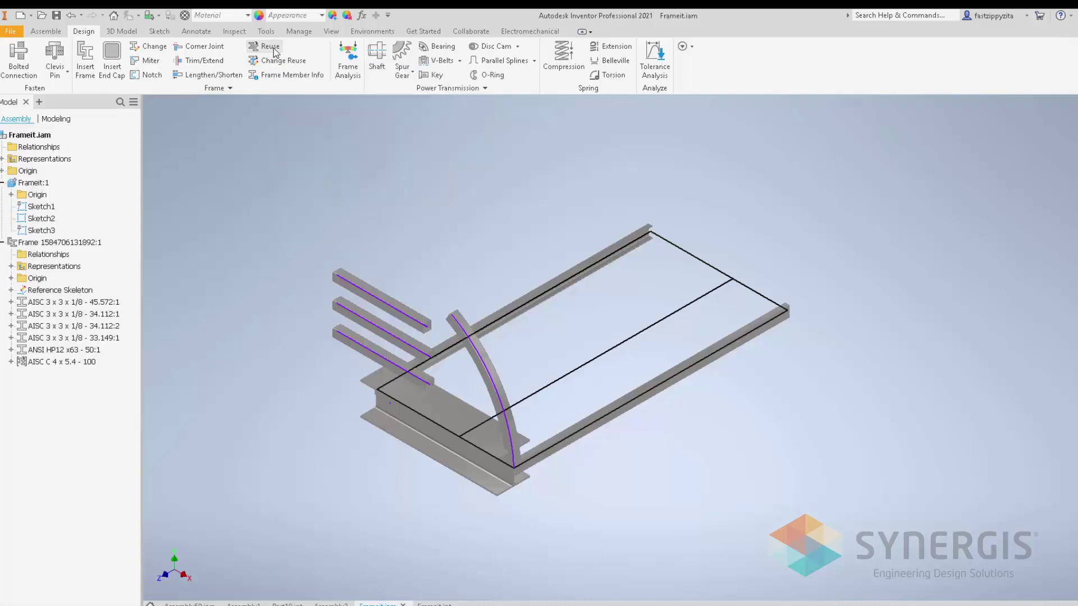
click(663, 373)
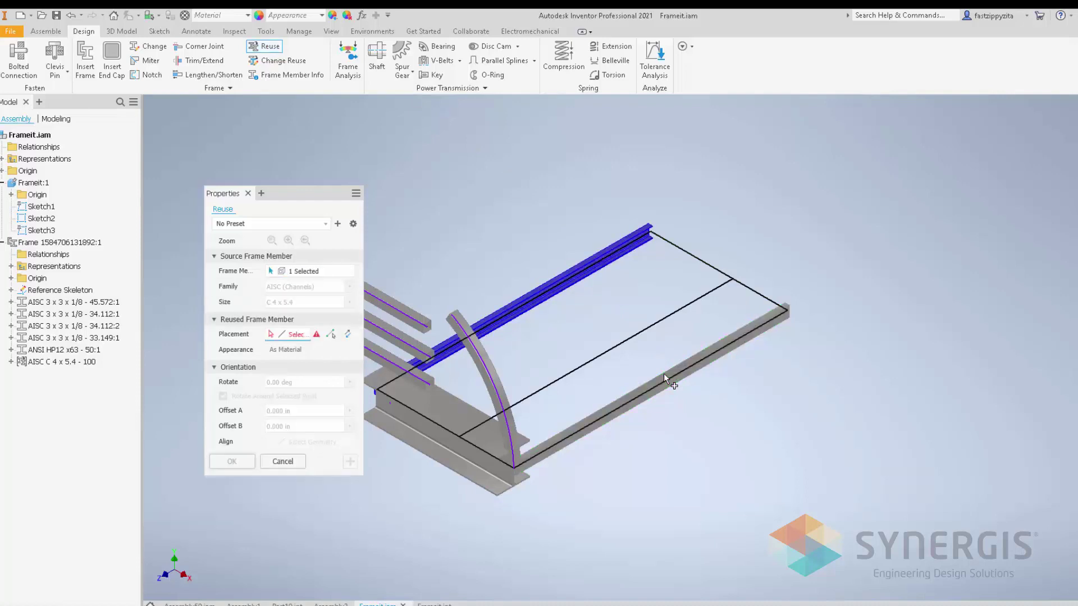
click(635, 336)
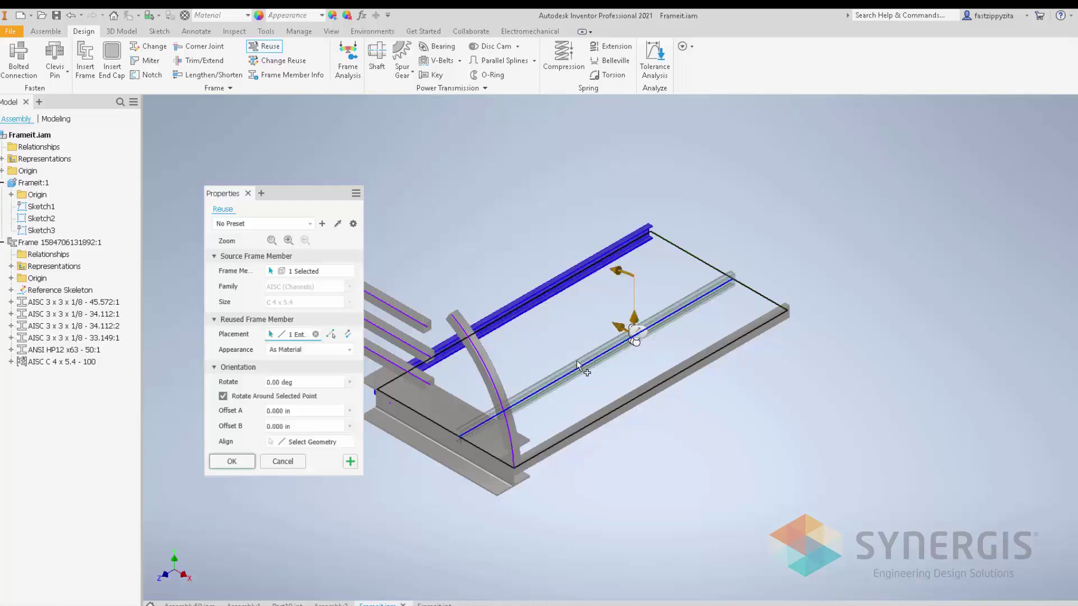
click(235, 464)
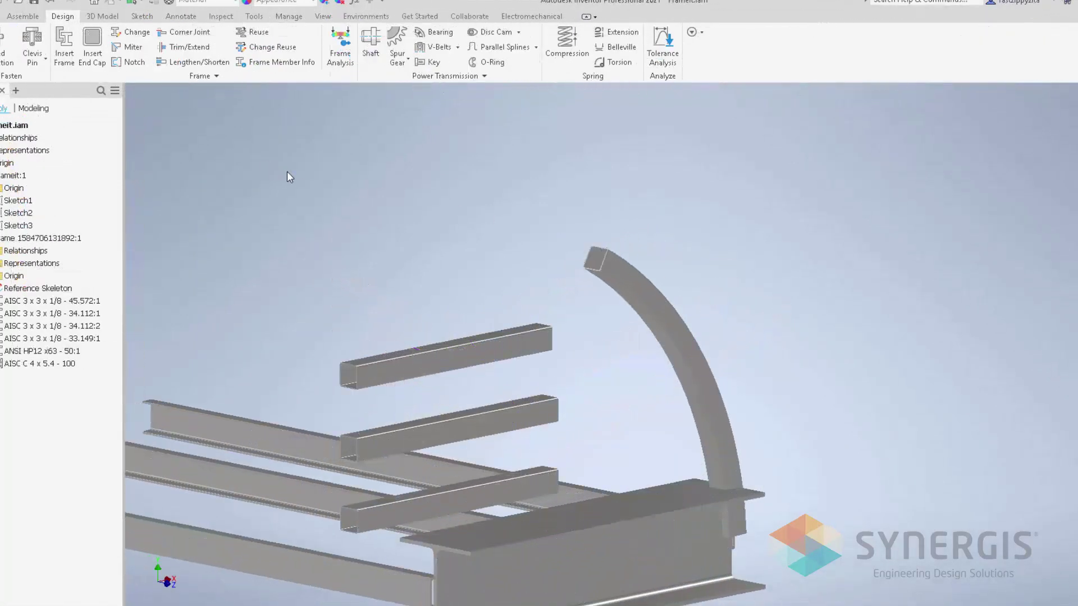
Step: Extend the bottom, middle and top square tubes to the curved member's inner face (61.684, 58.226, 52)
click(186, 47)
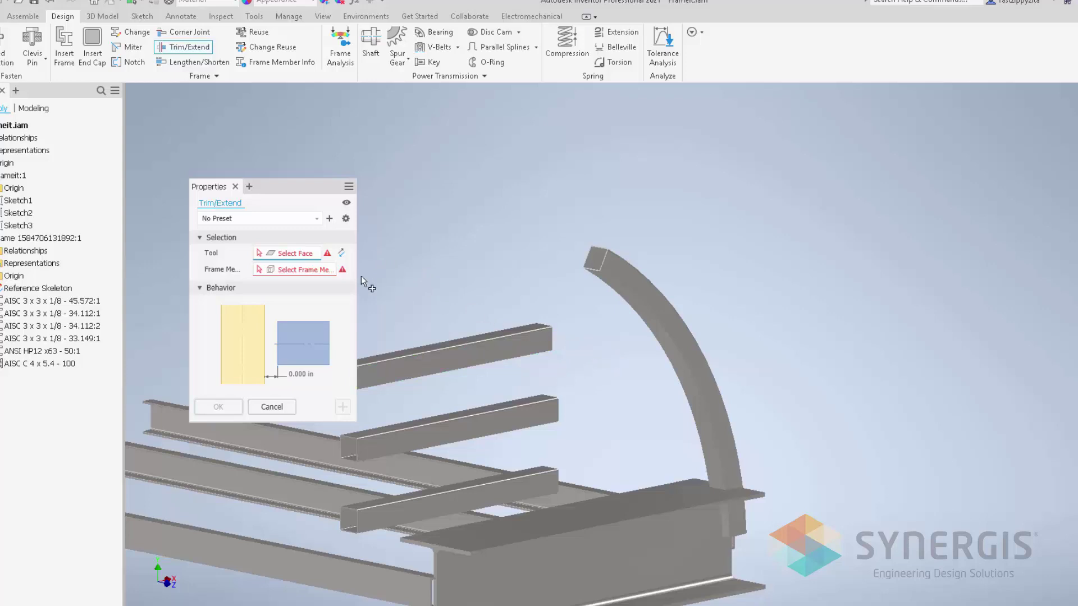
click(663, 342)
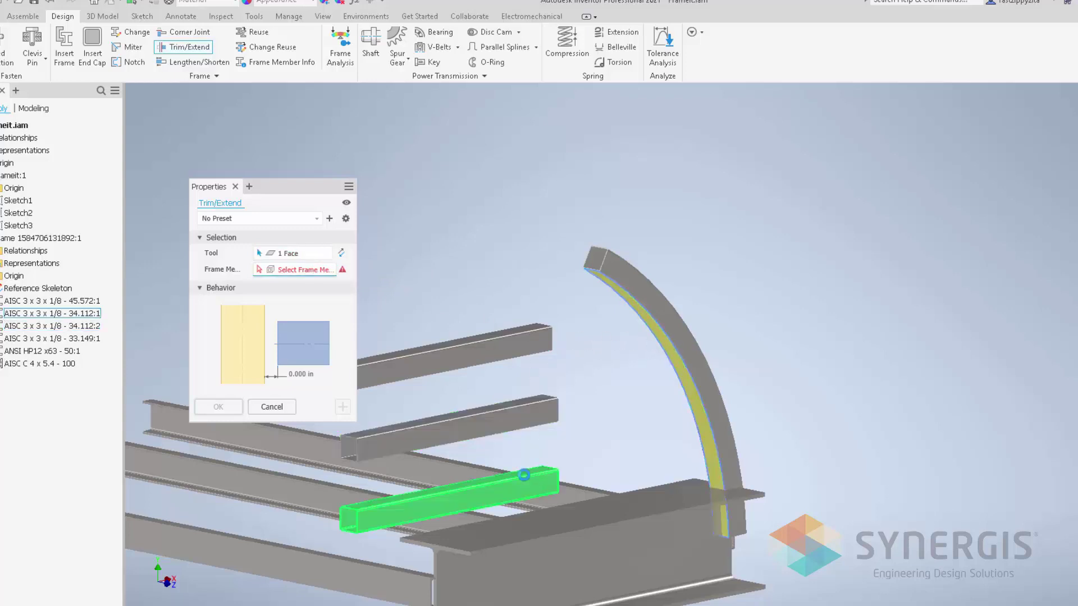
click(524, 475)
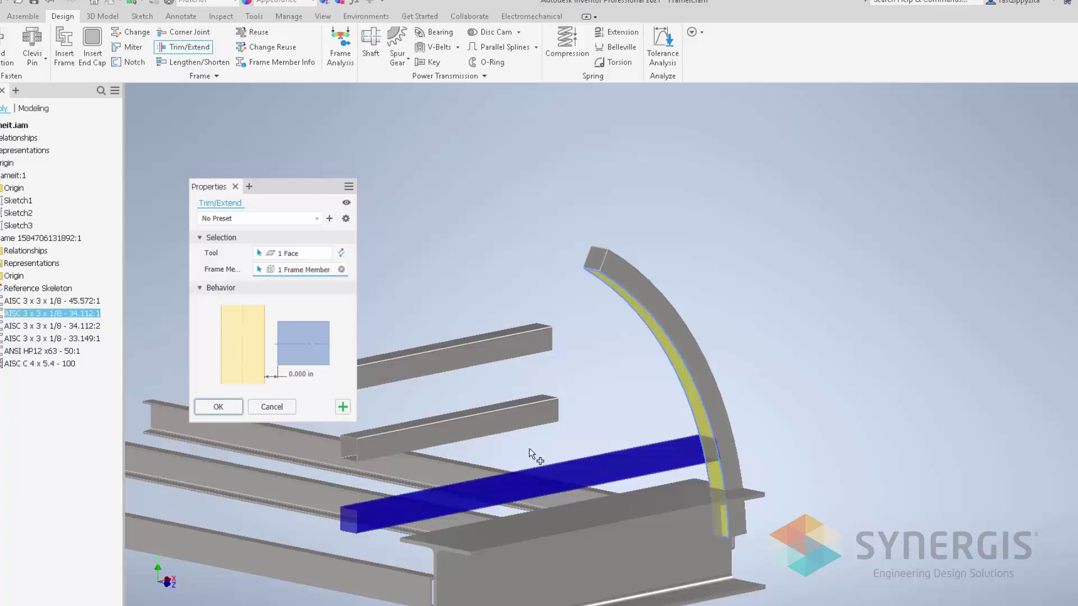
click(530, 413)
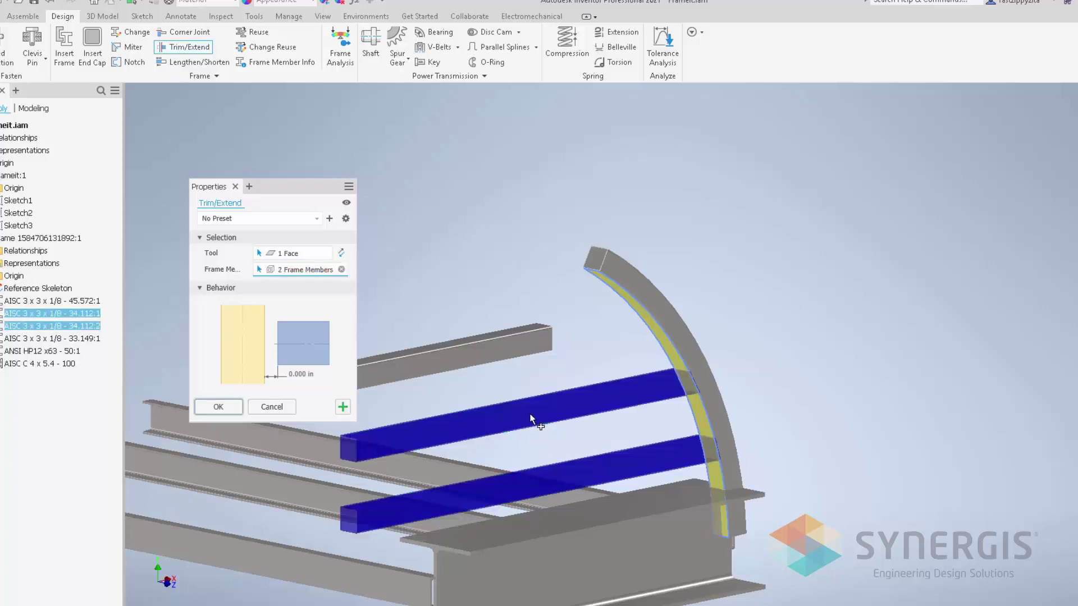
click(522, 340)
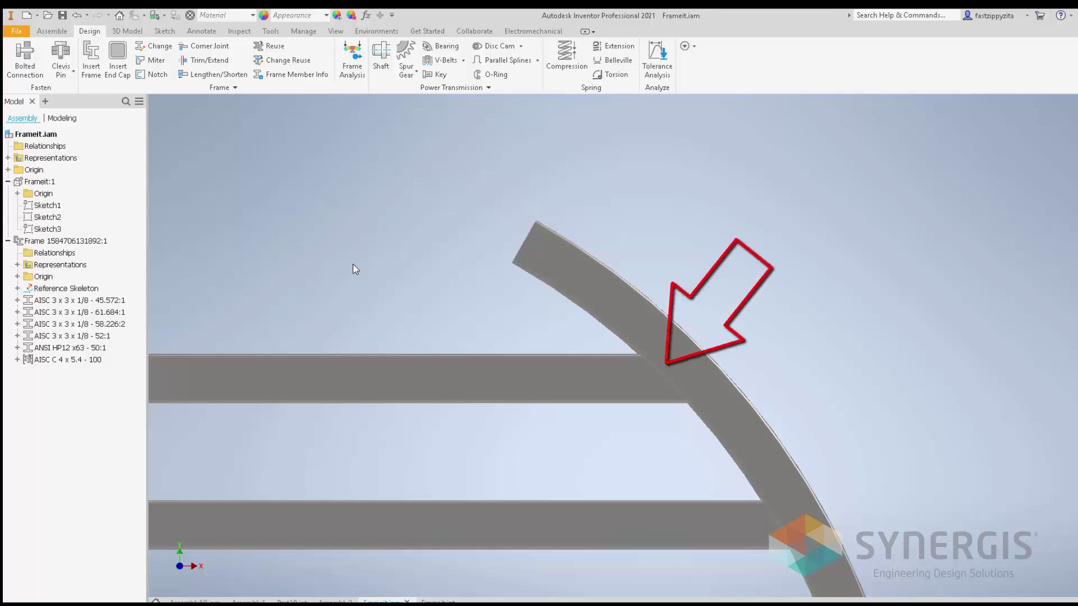
Step: Open the context menu of the AISC 3 x 3 x 1/8 - 45.572:1 curved member in the browser
right_click(107, 304)
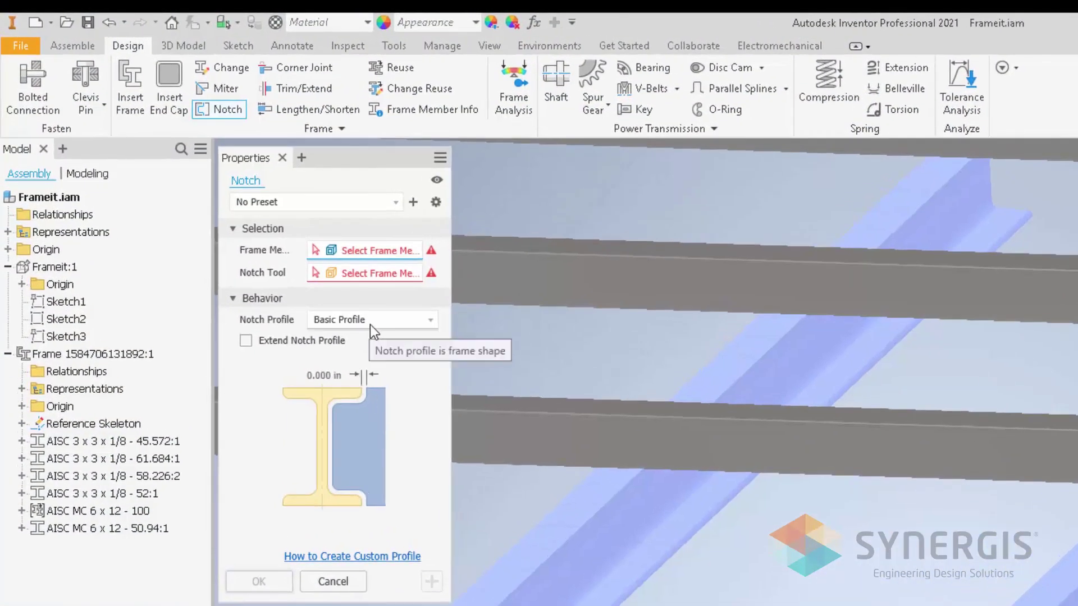
Step: Review the Custom I, C and T notch profile templates, keeping Basic Profile
click(370, 324)
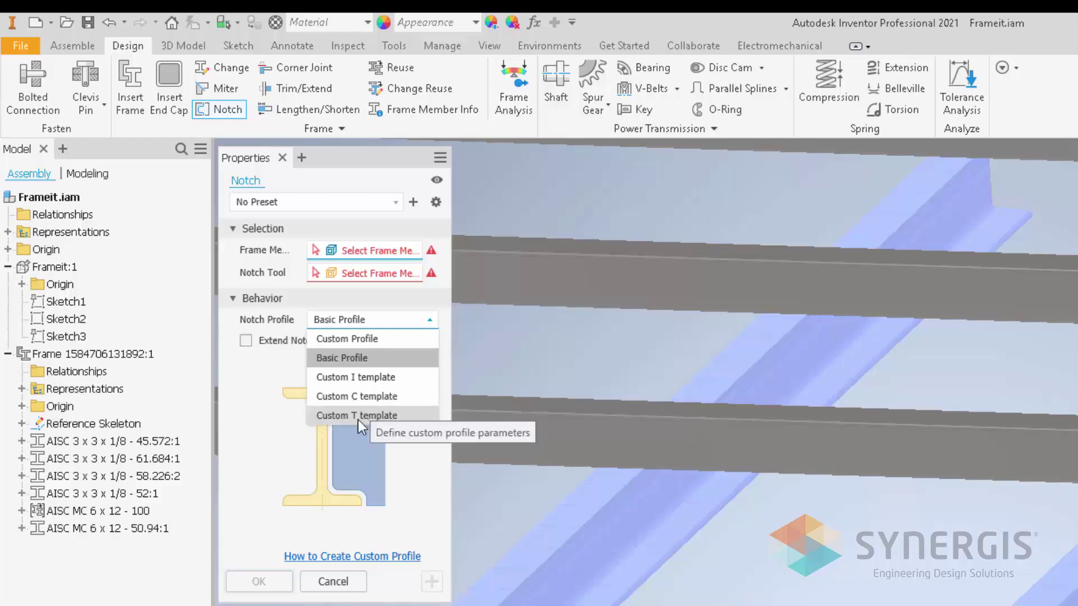
click(248, 454)
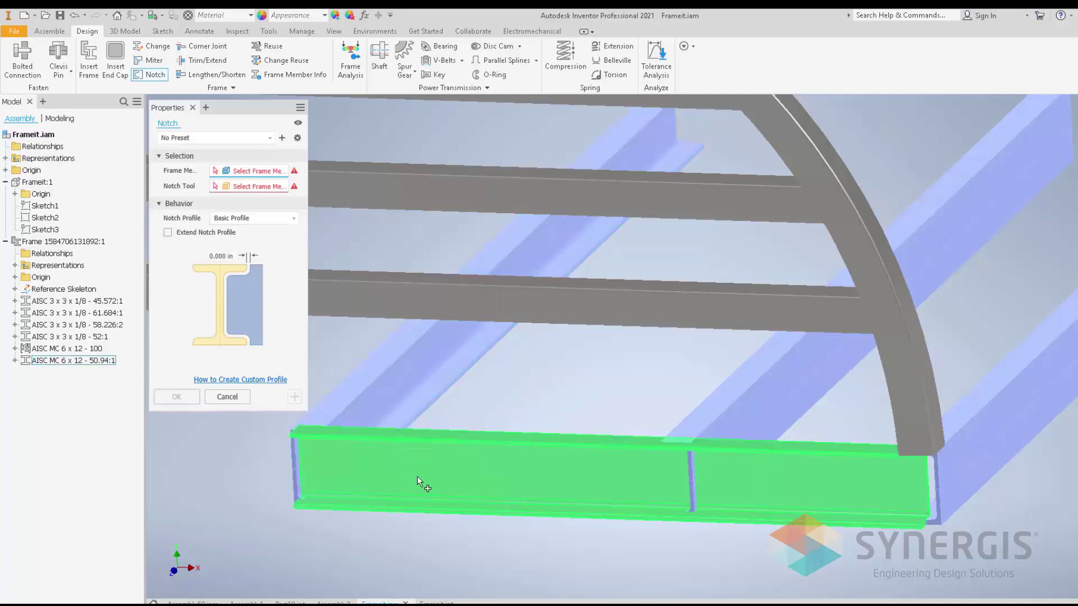
Step: Notch the bottom MC 6 x 12 channel with the diagonal member using the Custom C template profile
click(439, 473)
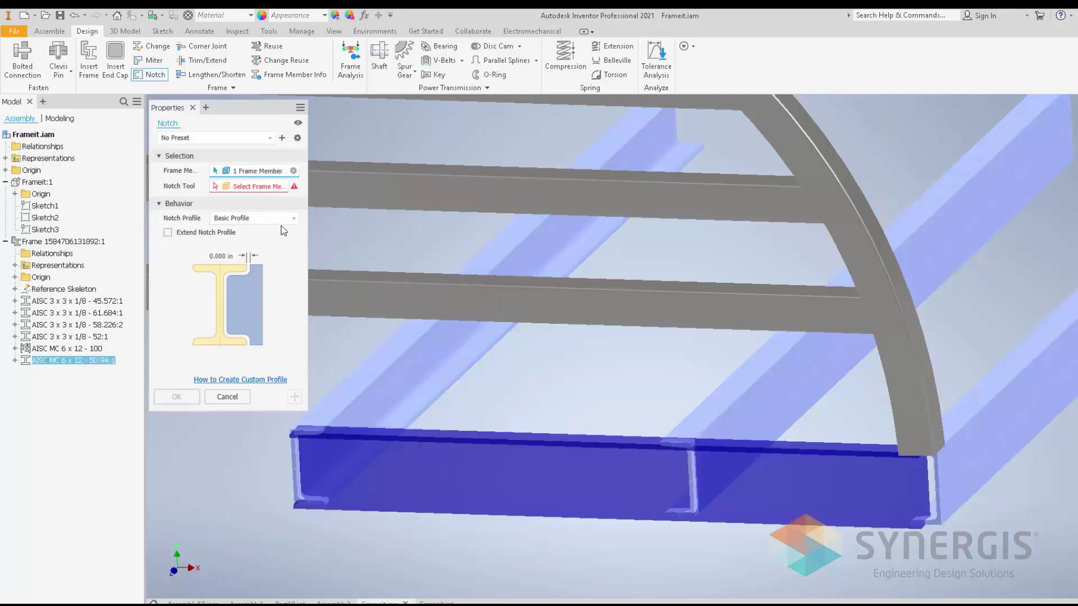
click(392, 365)
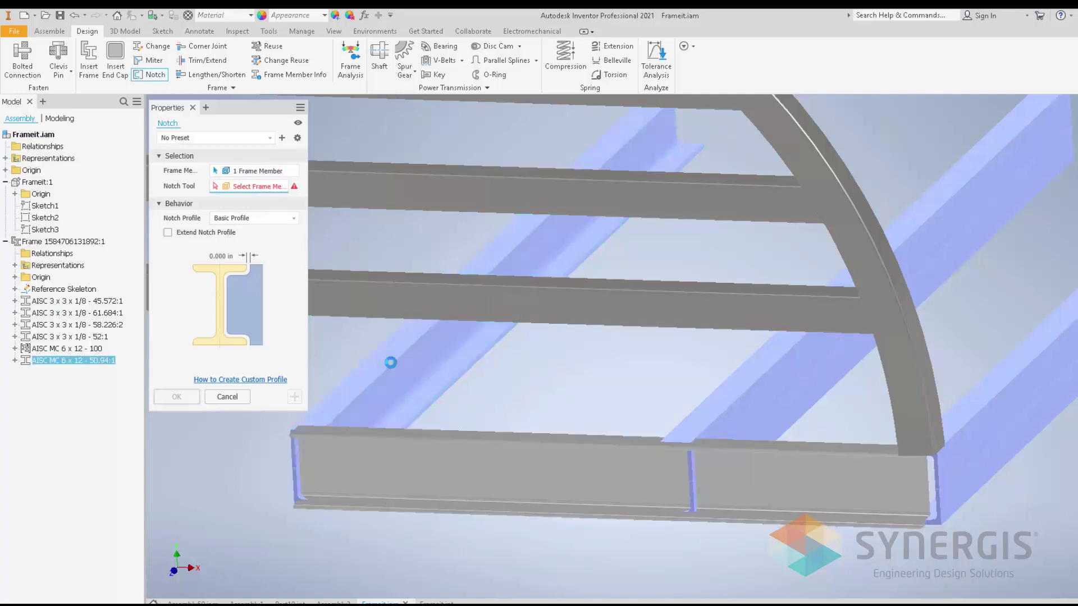
click(249, 219)
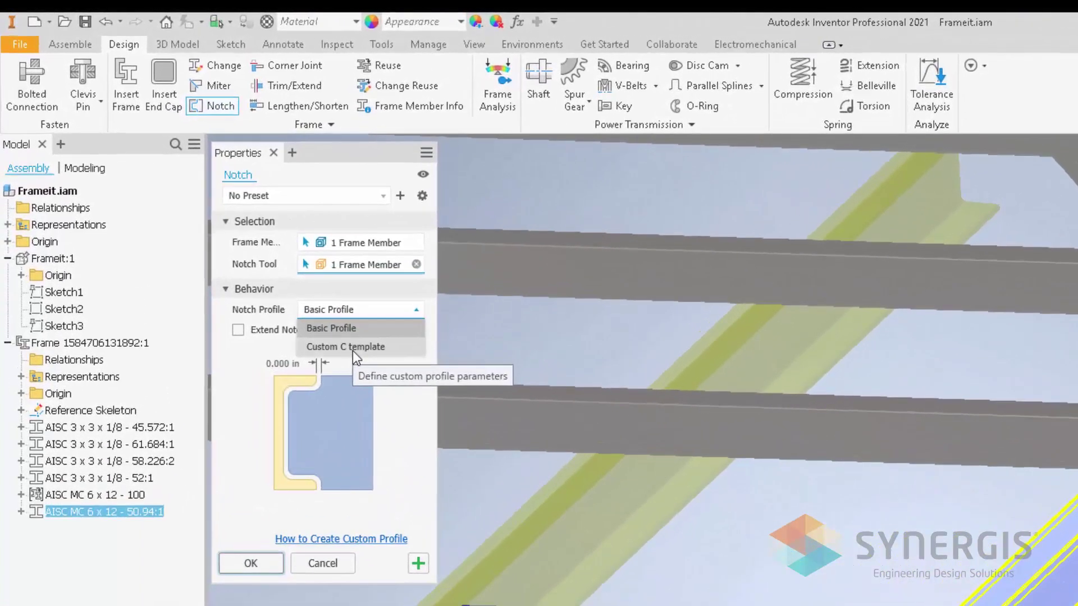
click(352, 348)
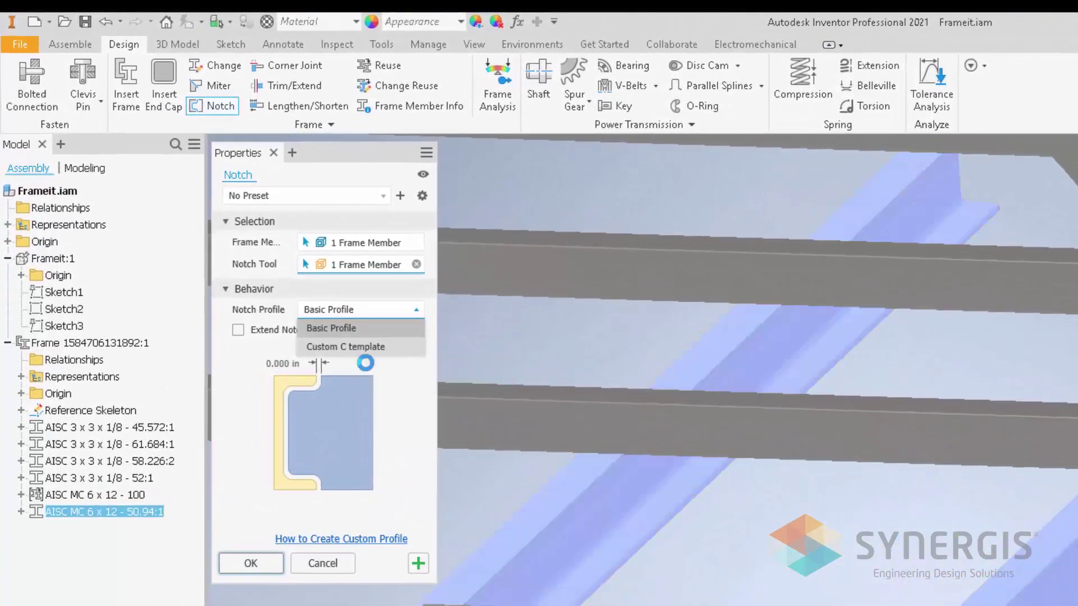